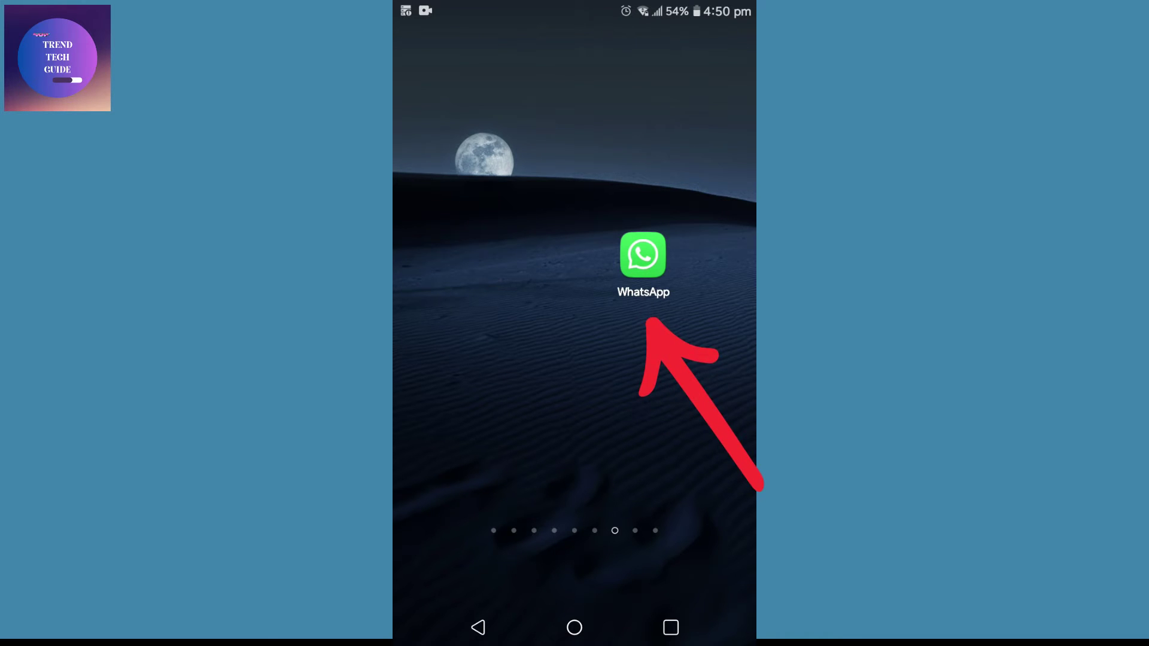
# Launch WhatsApp, view the Property Bktp 80 chat briefly, and return to the chat list.
pyautogui.click(642, 256)
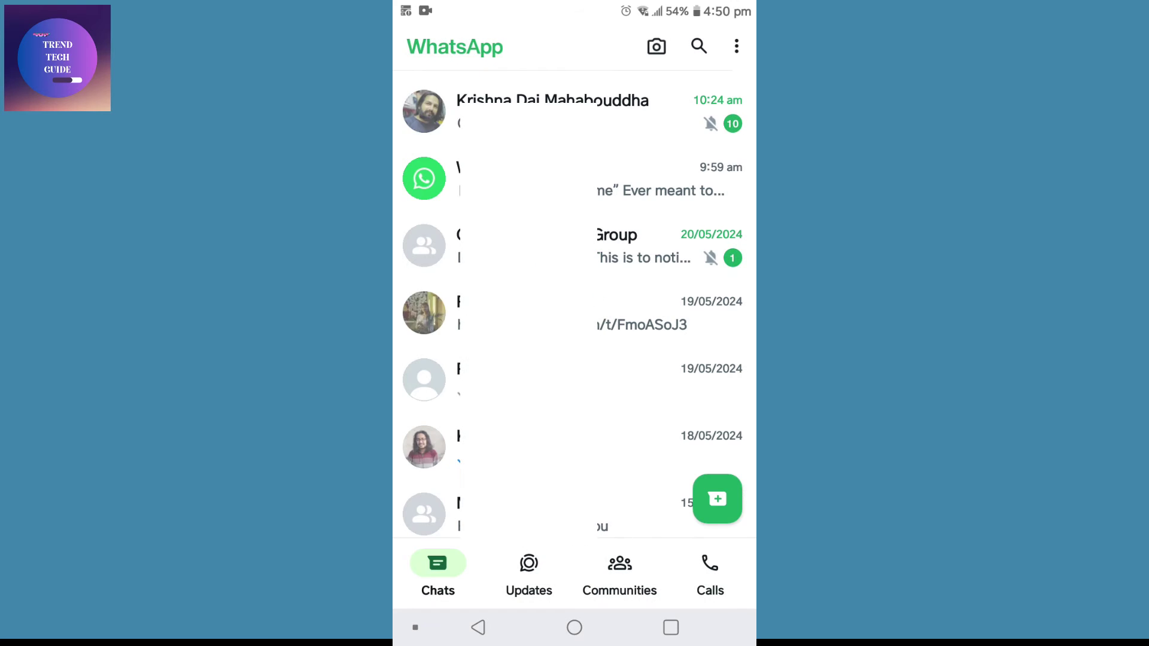
pyautogui.click(574, 380)
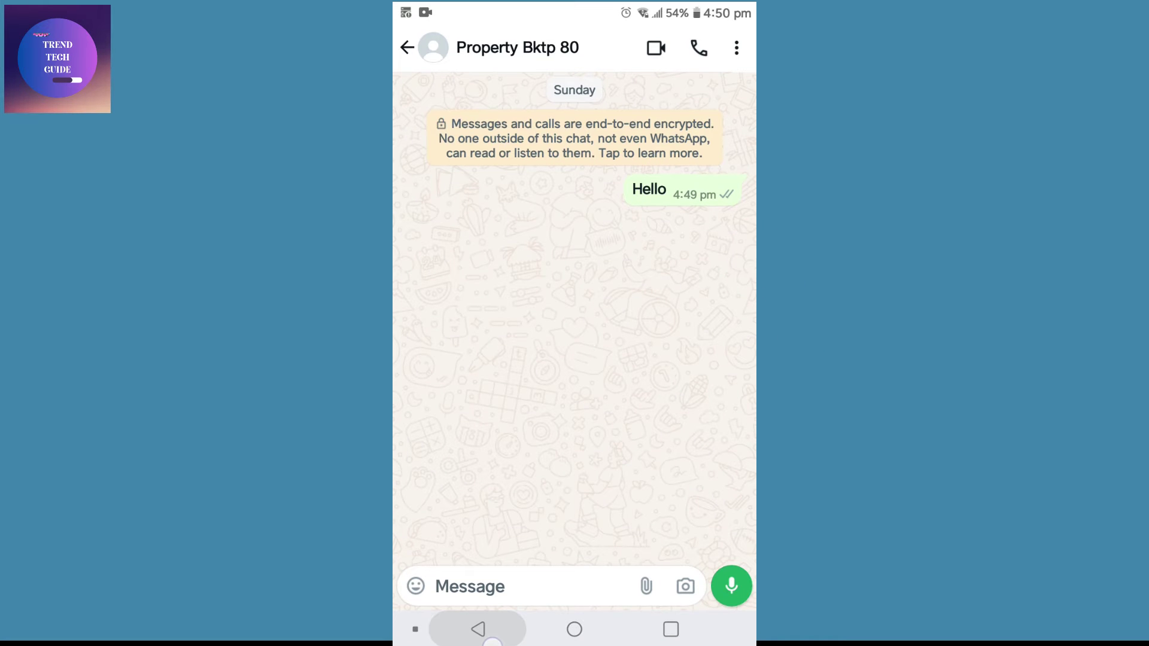
pyautogui.click(479, 629)
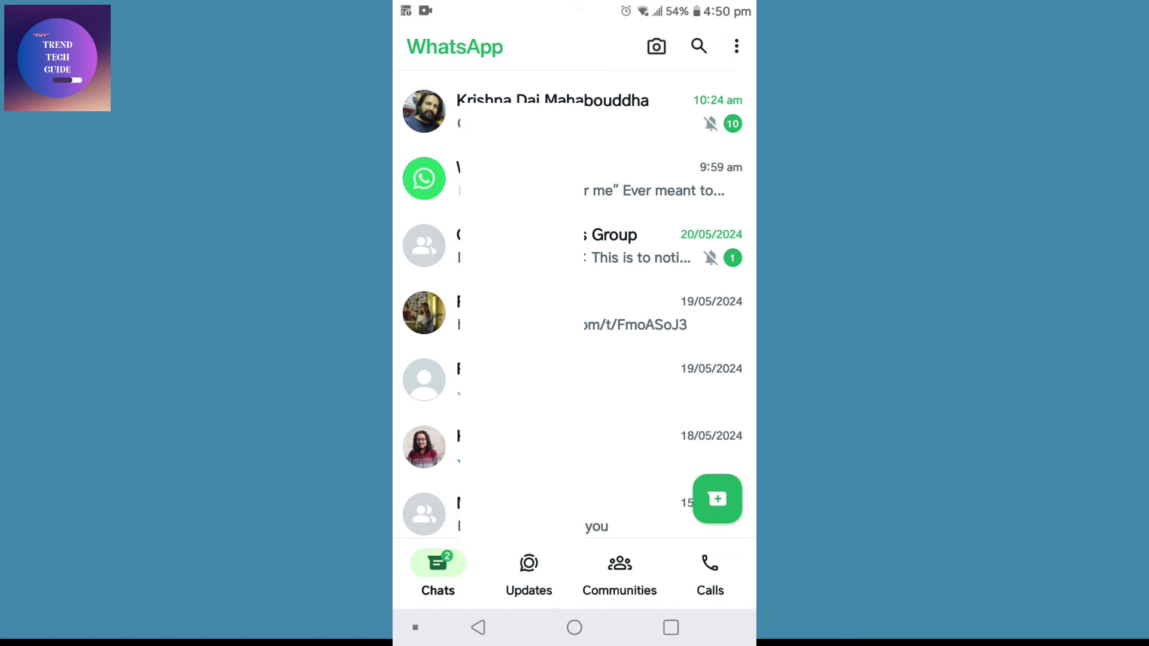
# Reach the Privacy settings page through the overflow menu and Settings.
pyautogui.click(736, 46)
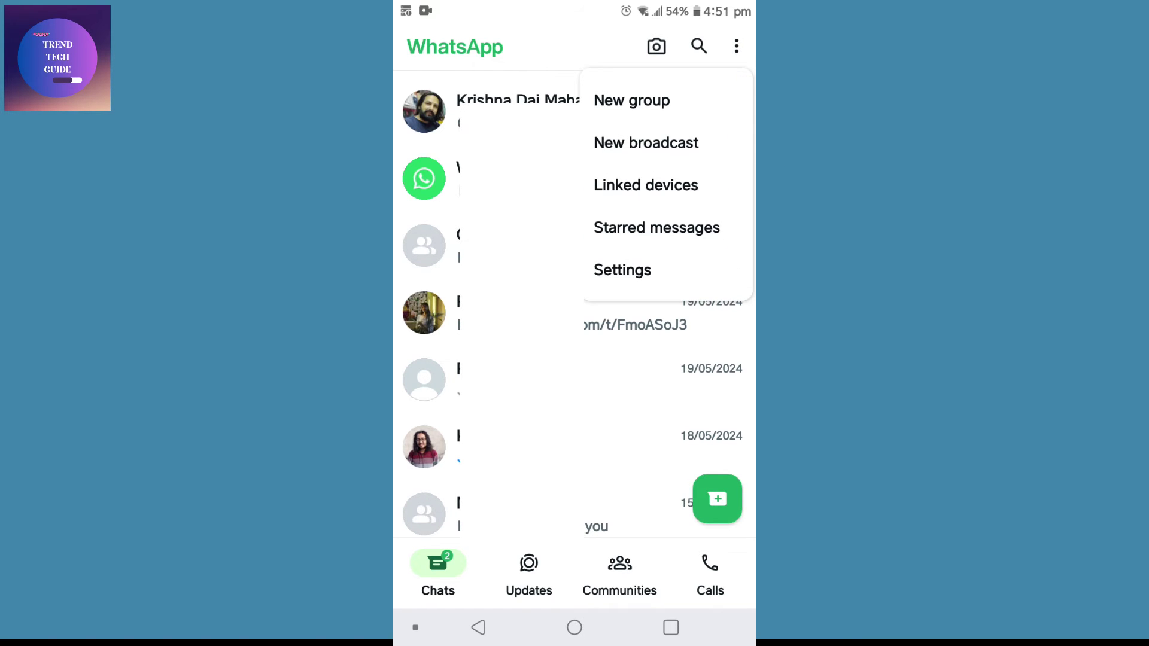
pyautogui.click(622, 270)
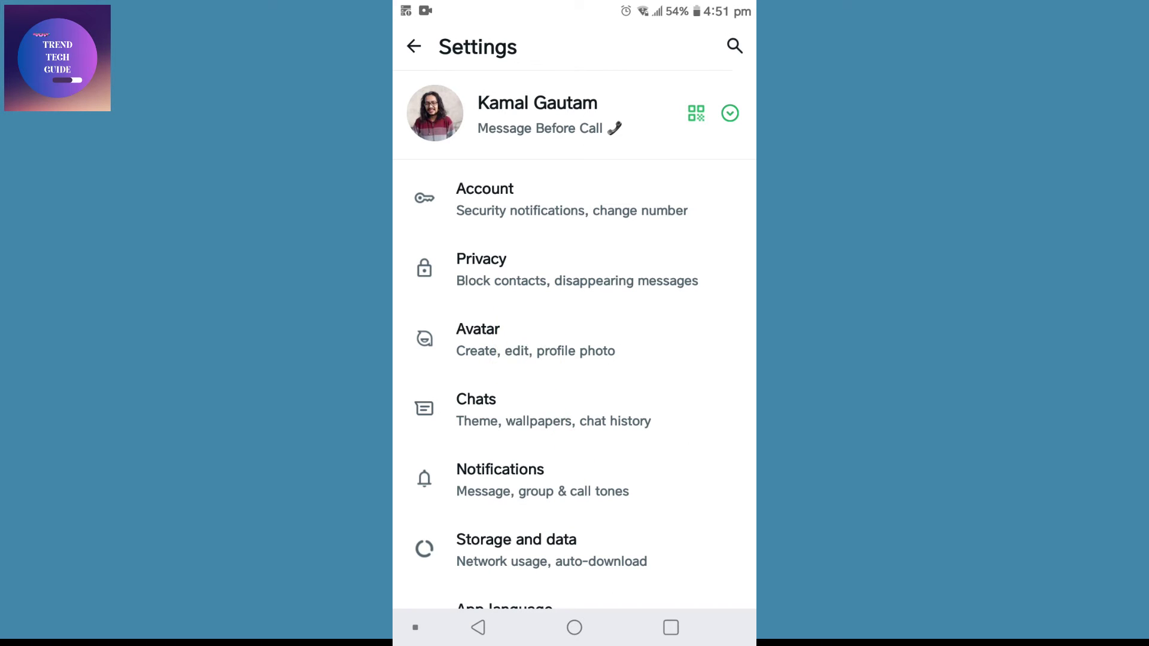
pyautogui.click(599, 289)
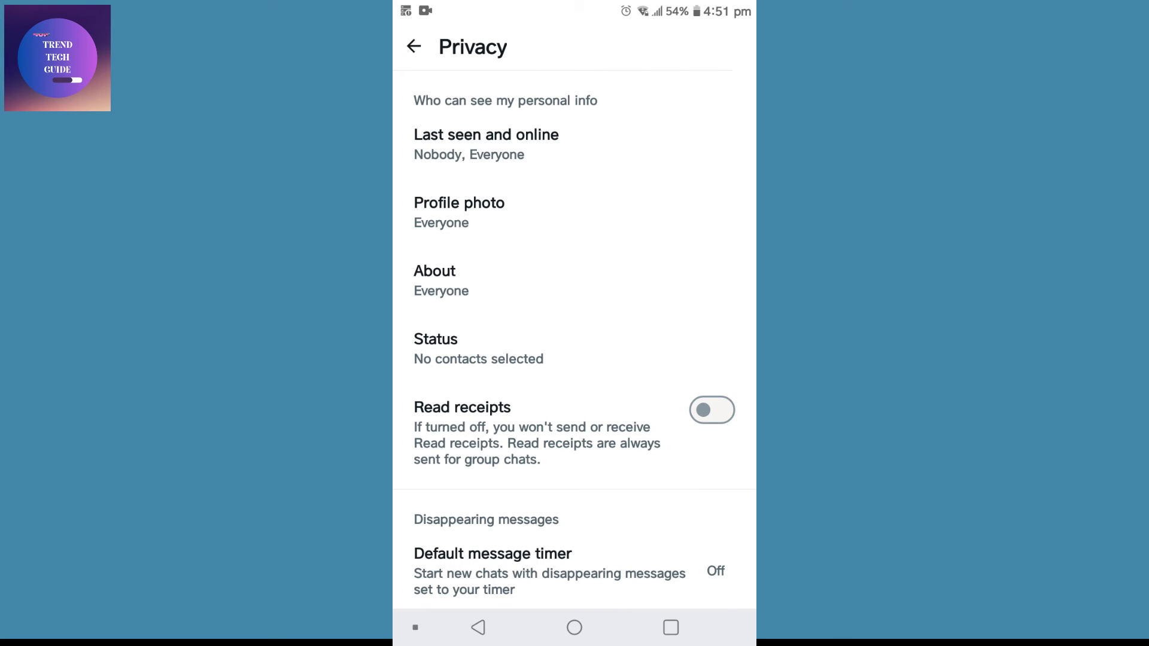
# Switch the Read receipts toggle on so it shows green, enabling blue ticks.
pyautogui.click(720, 420)
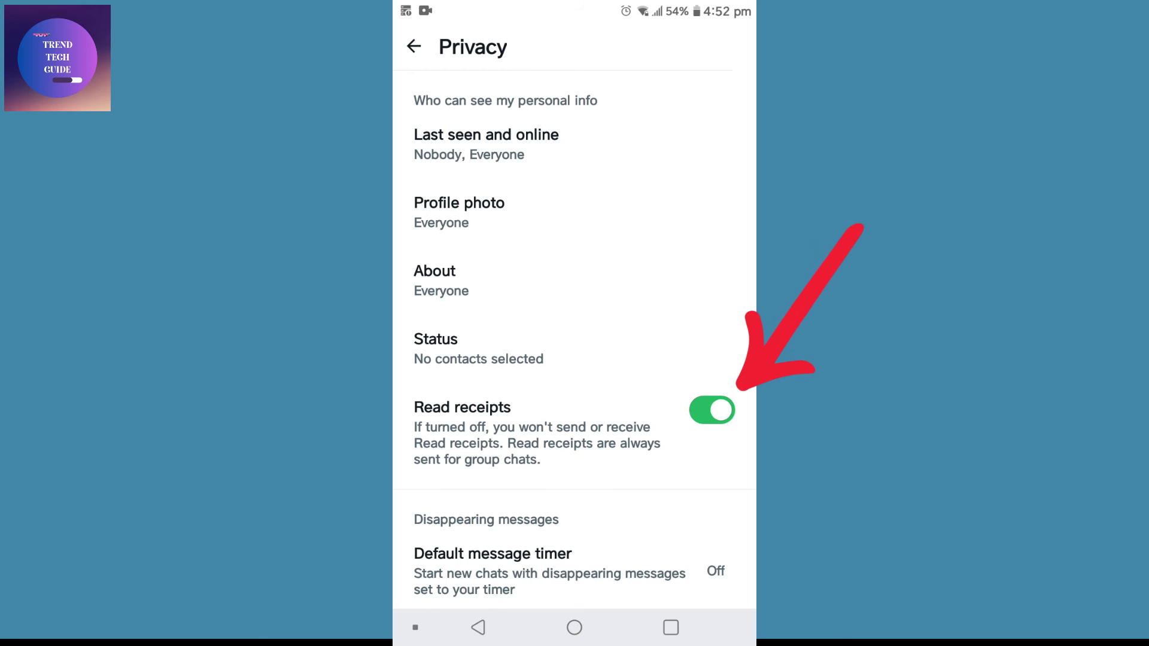
pyautogui.click(668, 247)
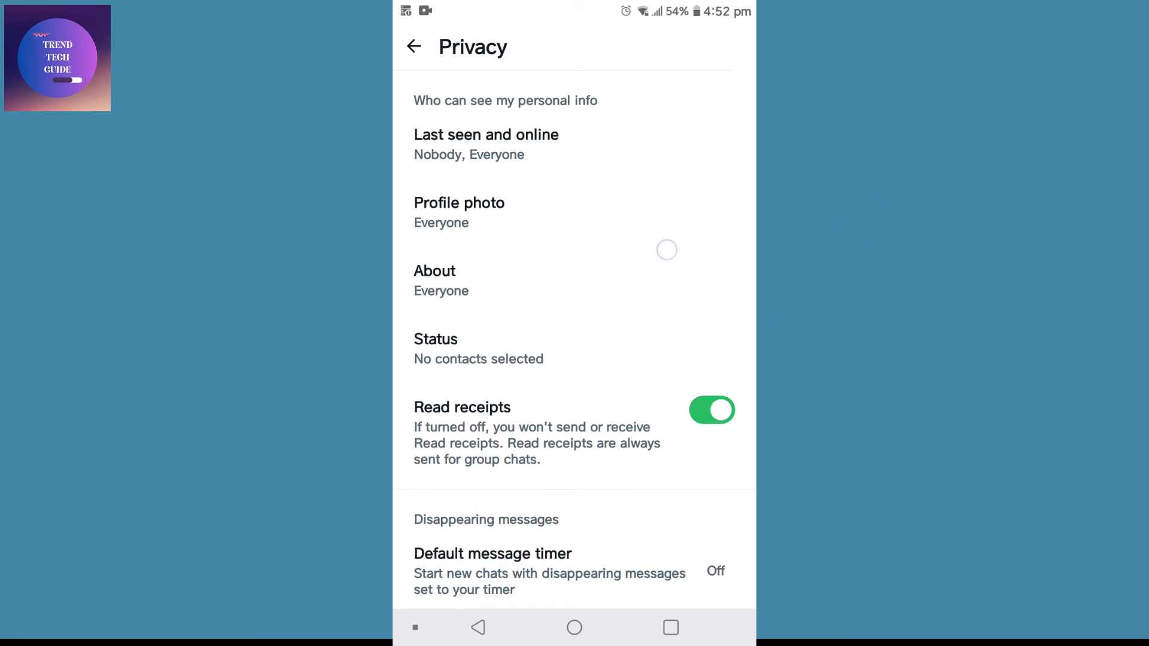
pyautogui.scroll(2, 667, 246)
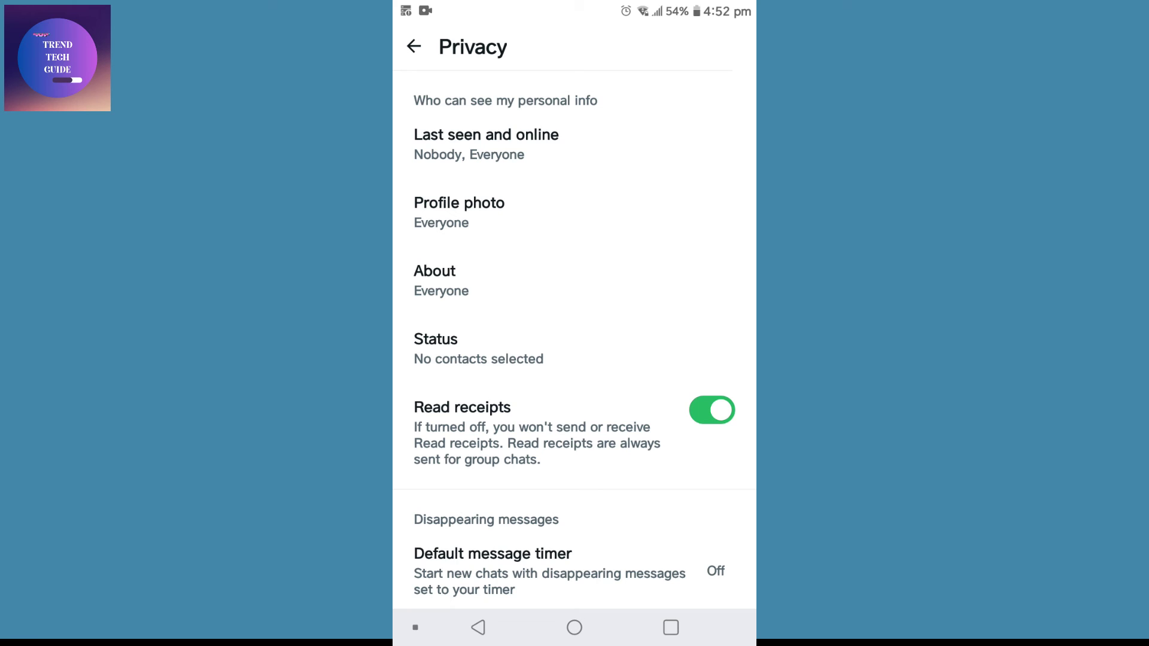